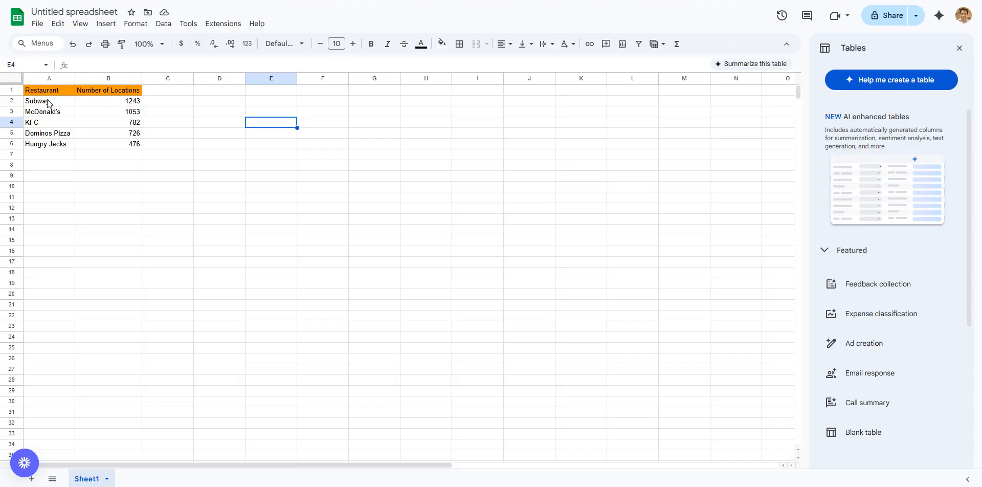
Step: Insert a chart from the restaurant and location data, with the entire sheet selected as the source
{"action": "left_click", "coordinate": [13, 80]}
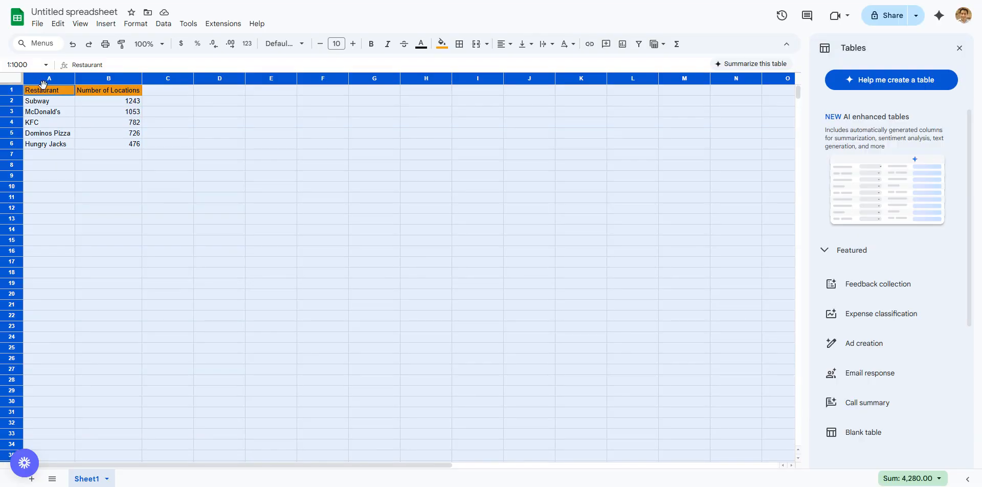
{"action": "left_click", "coordinate": [105, 24]}
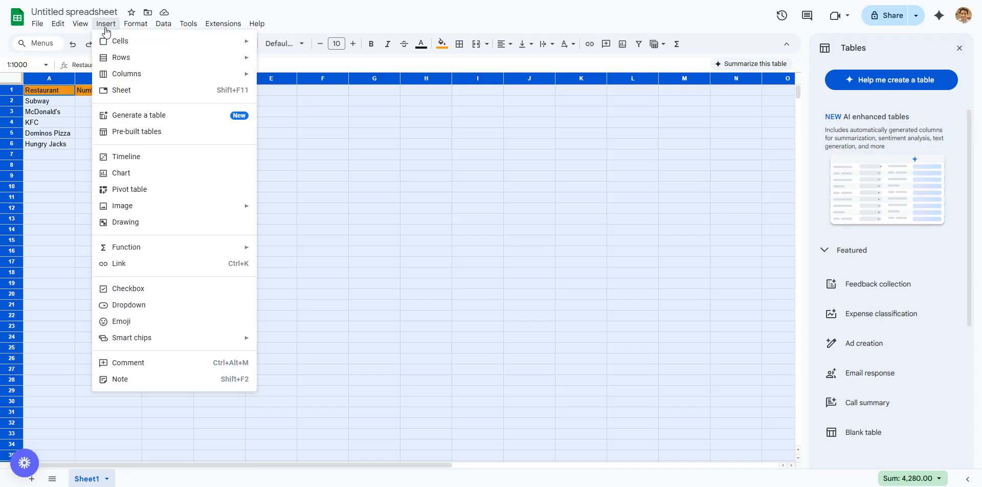
{"action": "left_click", "coordinate": [139, 175]}
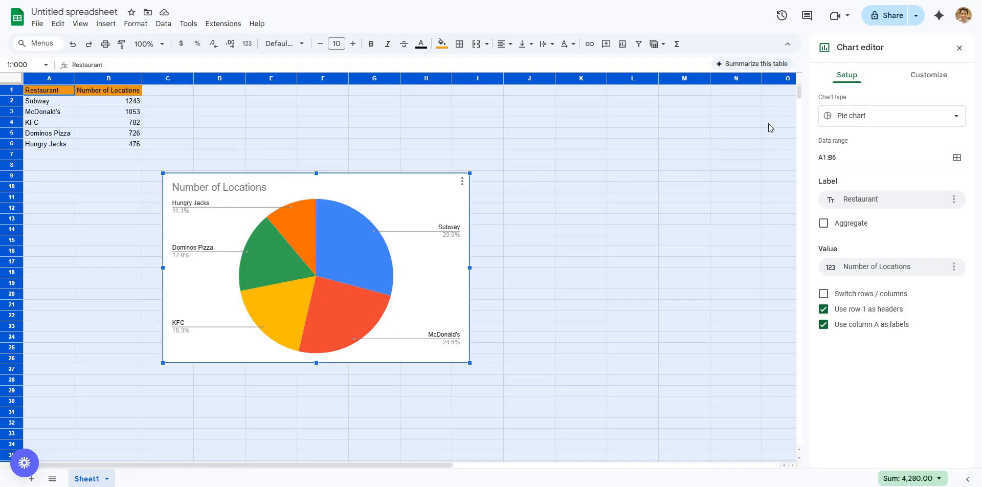
{"action": "left_click", "coordinate": [498, 155]}
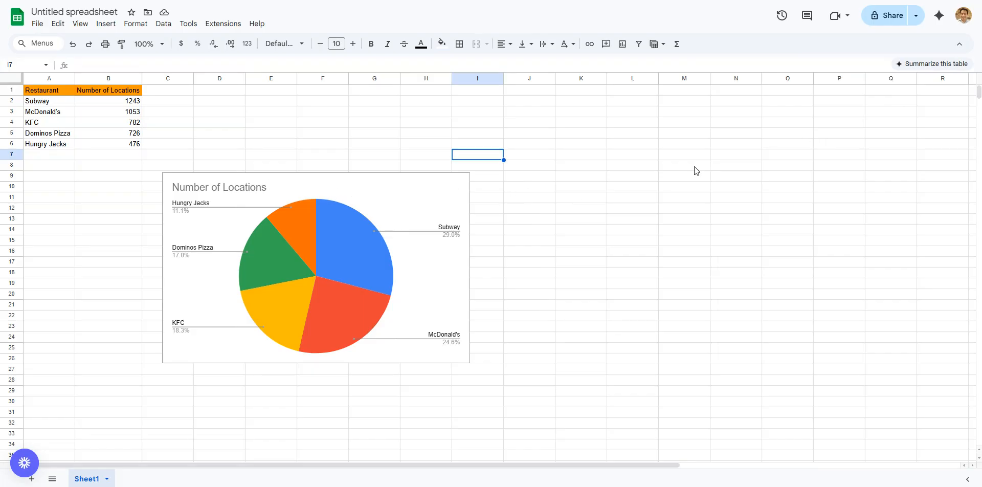
Step: Reopen the chart for editing and change its type from pie to a standard column chart
{"action": "left_click", "coordinate": [196, 184]}
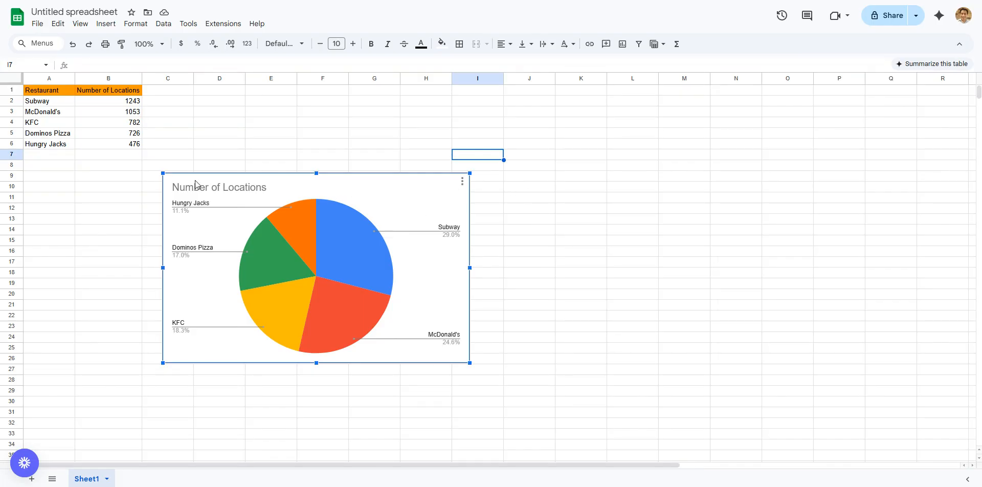
{"action": "left_click", "coordinate": [463, 181]}
{"action": "left_click", "coordinate": [476, 197]}
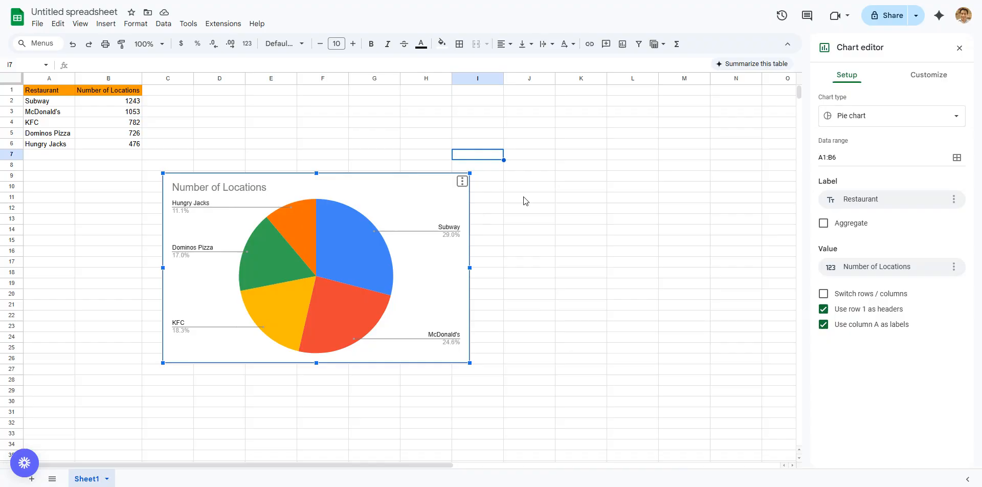
{"action": "left_click", "coordinate": [862, 122]}
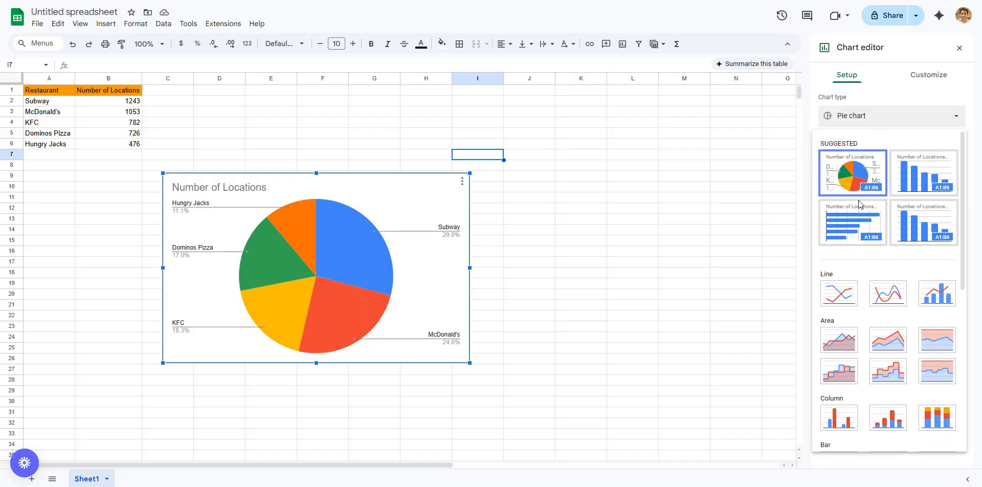
{"action": "scroll", "coordinate": [859, 204], "scroll_direction": "down", "scroll_amount": 5}
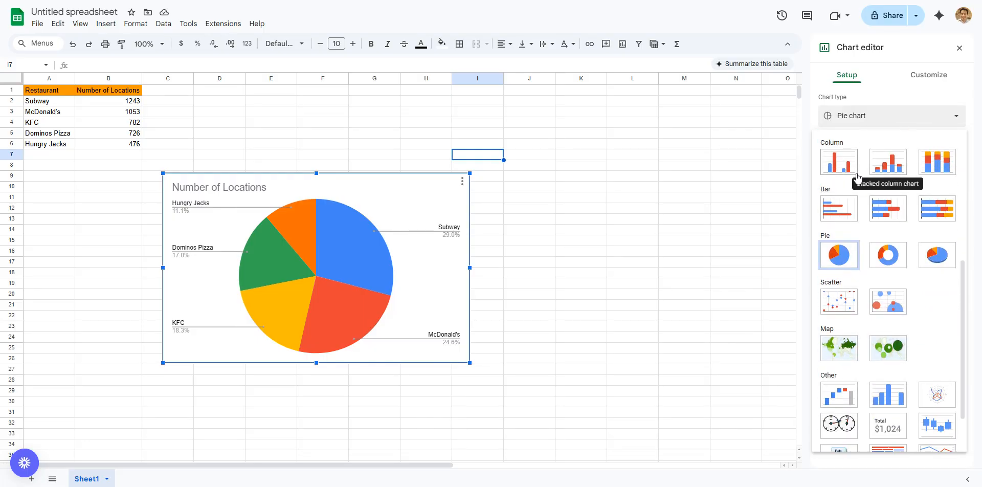
{"action": "left_click", "coordinate": [836, 169]}
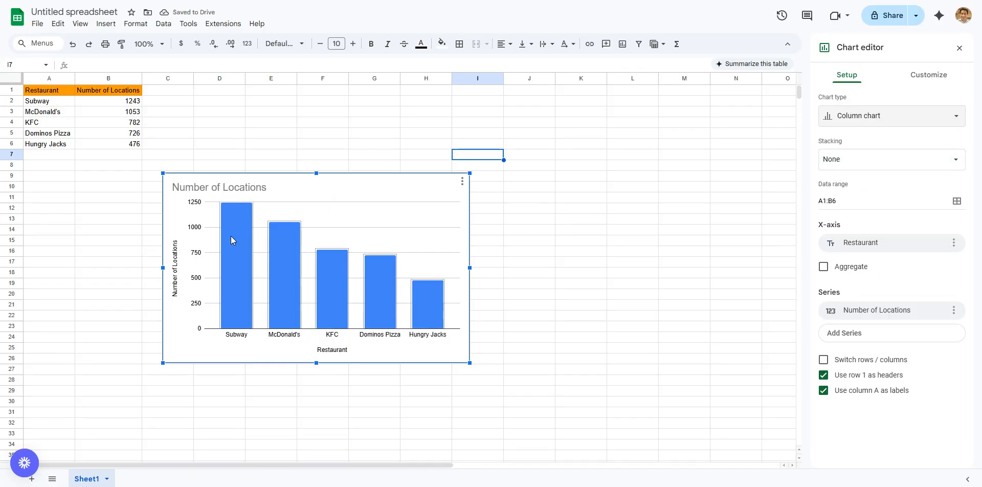
Step: Replace the chart title with "Top 5 Fast Food Restaurants in Australia in 2024"
{"action": "left_click", "coordinate": [340, 188]}
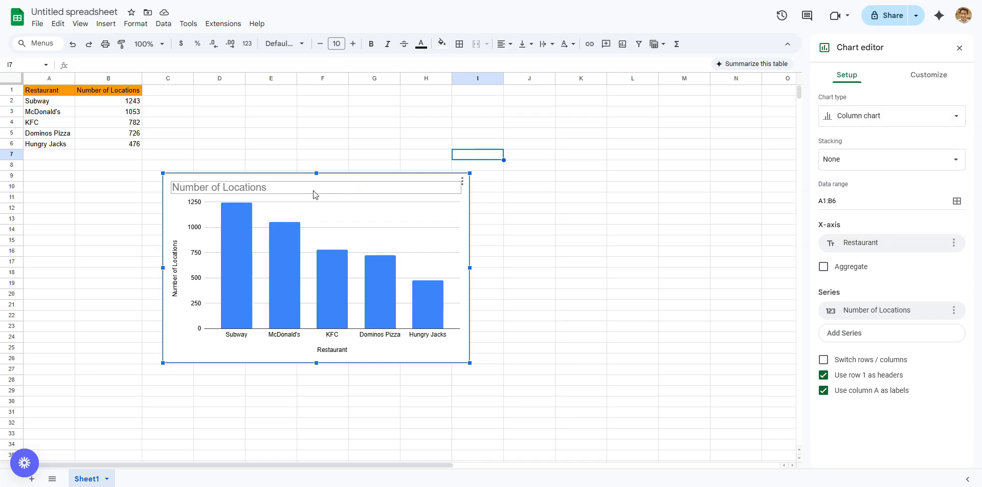
{"action": "left_click", "coordinate": [231, 193]}
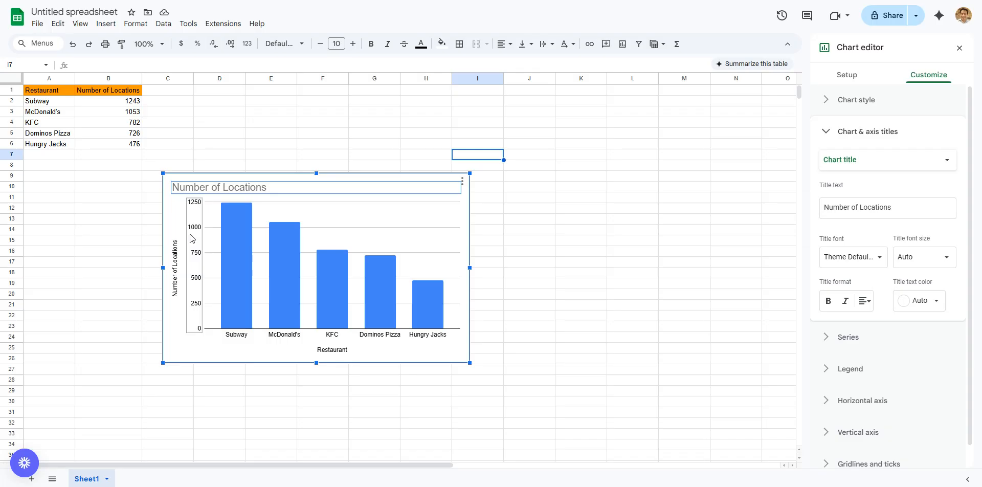
{"action": "double_click", "coordinate": [221, 189]}
{"action": "left_click", "coordinate": [193, 188]}
{"action": "triple_click", "coordinate": [204, 189]}
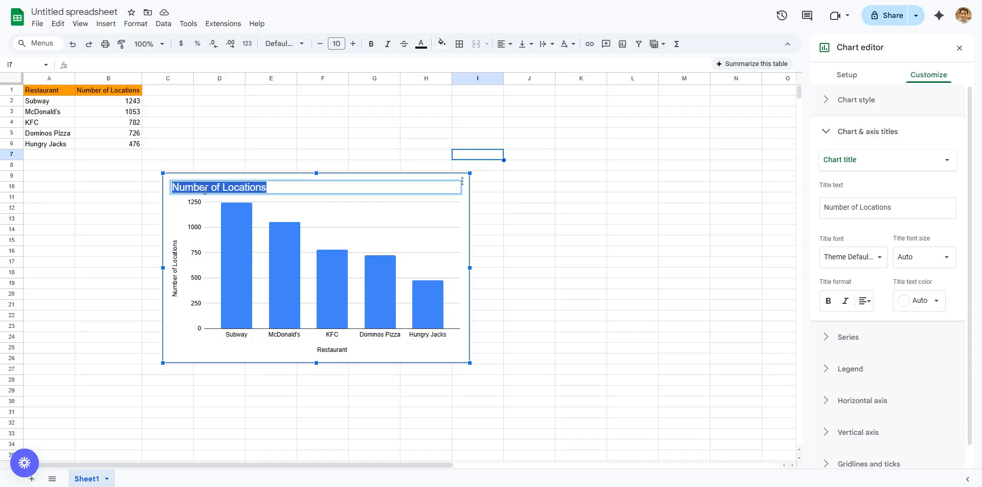
{"action": "key", "text": "BackSpace"}
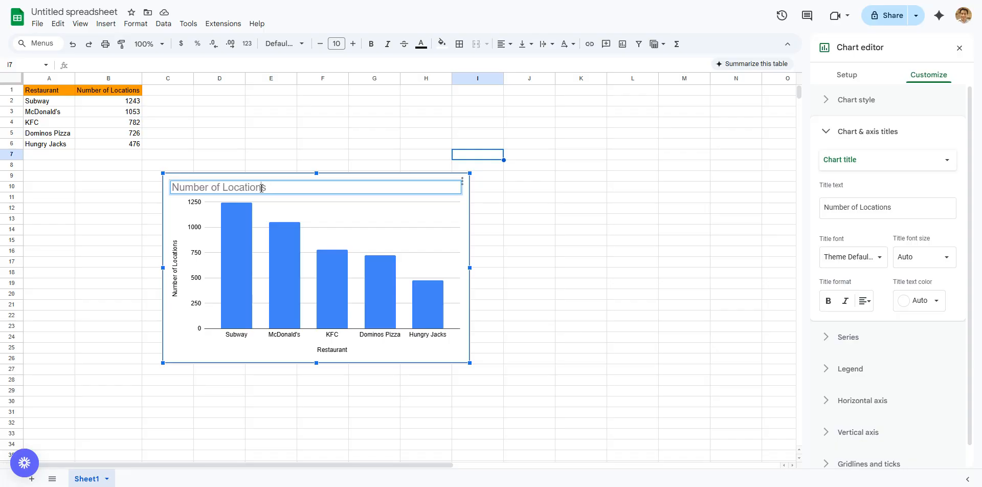
{"action": "left_click", "coordinate": [877, 211]}
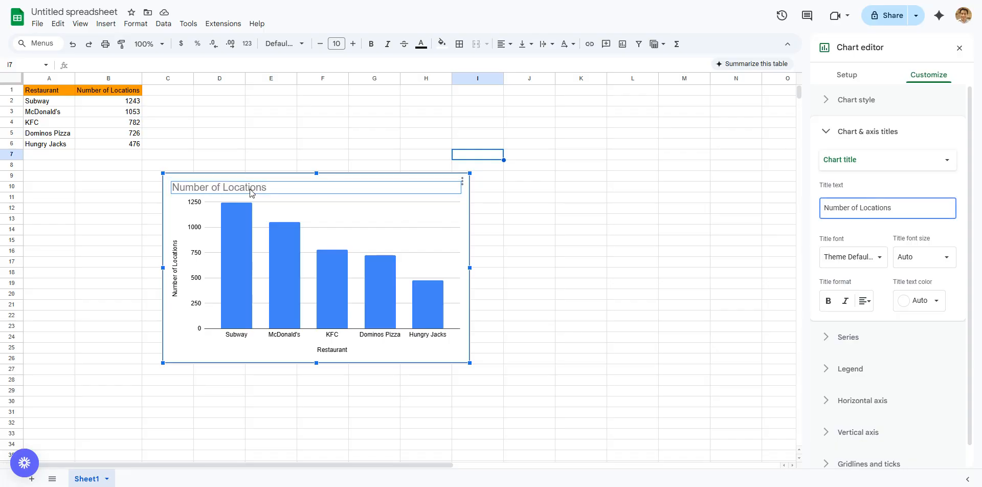
{"action": "double_click", "coordinate": [272, 186]}
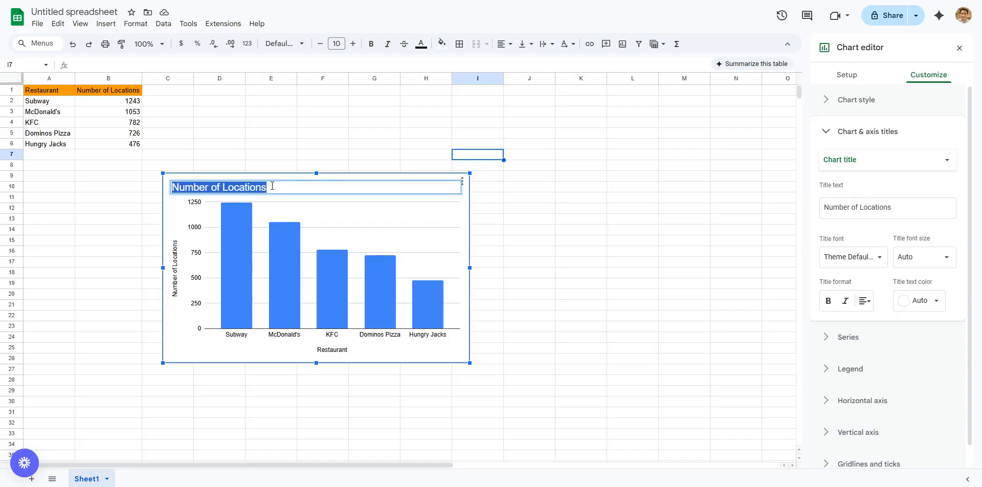
{"action": "type", "text": "Top 5 F"}
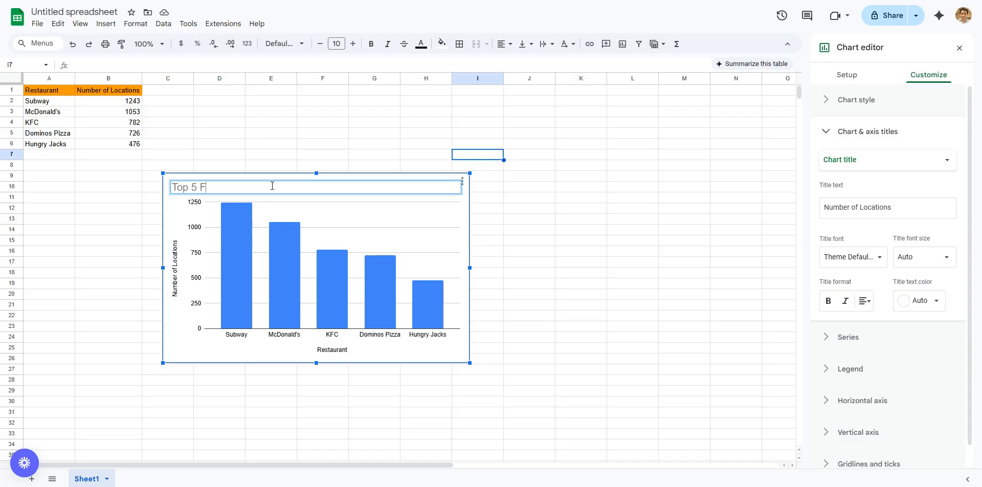
{"action": "type", "text": "ast Food Restaur"}
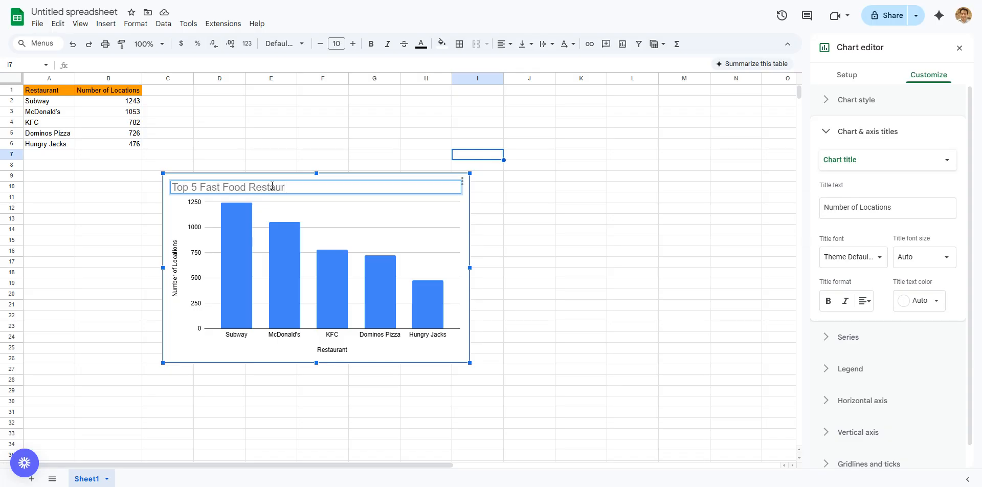
{"action": "type", "text": "atns"}
{"action": "key", "text": "BackSpace"}
{"action": "key", "text": "BackSpace"}
{"action": "key", "text": "BackSpace"}
{"action": "type", "text": "nts in Australia"}
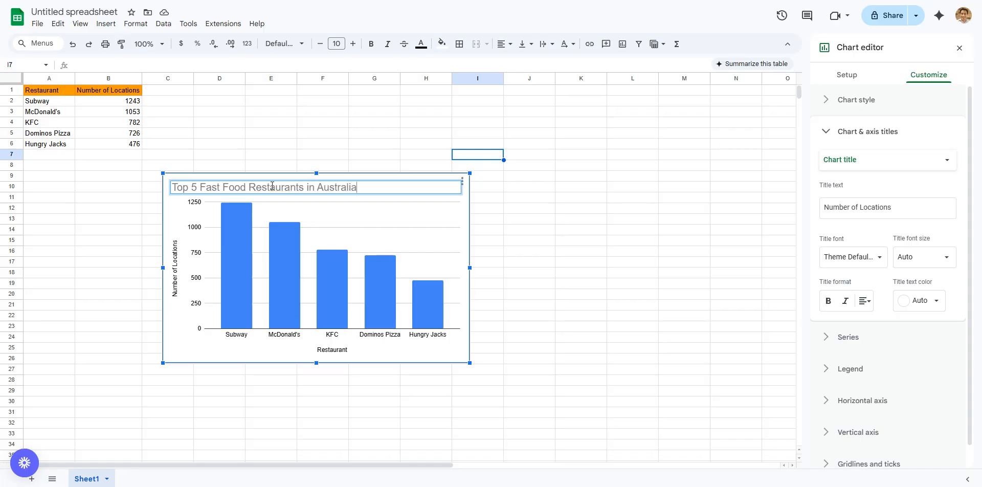
{"action": "type", "text": " in 202244"}
{"action": "key", "text": "Return"}
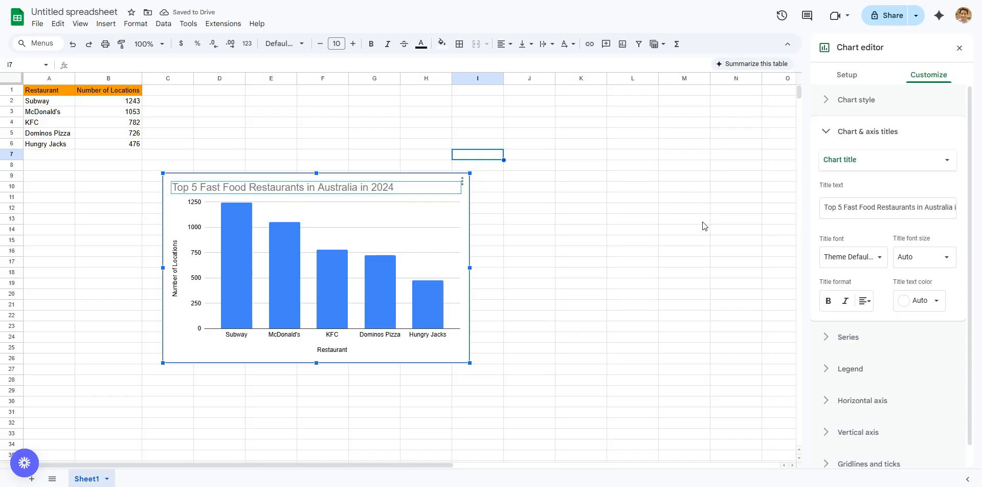
Step: Examine the formatting options for the vertical and horizontal axis titles, the column series and a single data point
{"action": "left_click", "coordinate": [178, 275]}
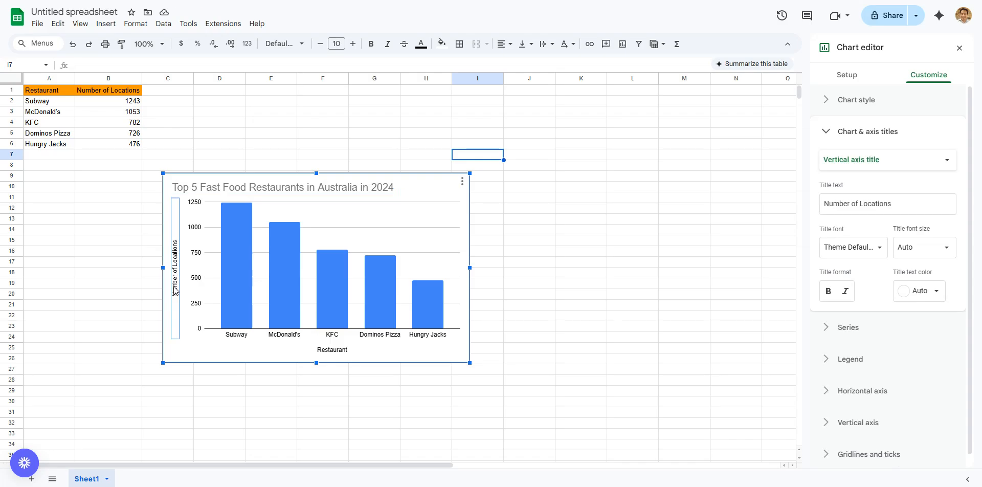
{"action": "left_click", "coordinate": [332, 352]}
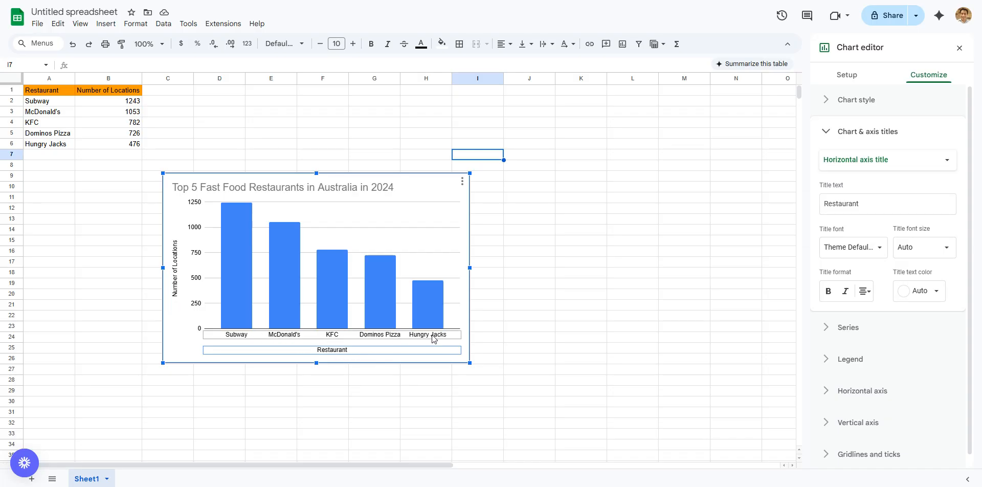
{"action": "left_click", "coordinate": [382, 269]}
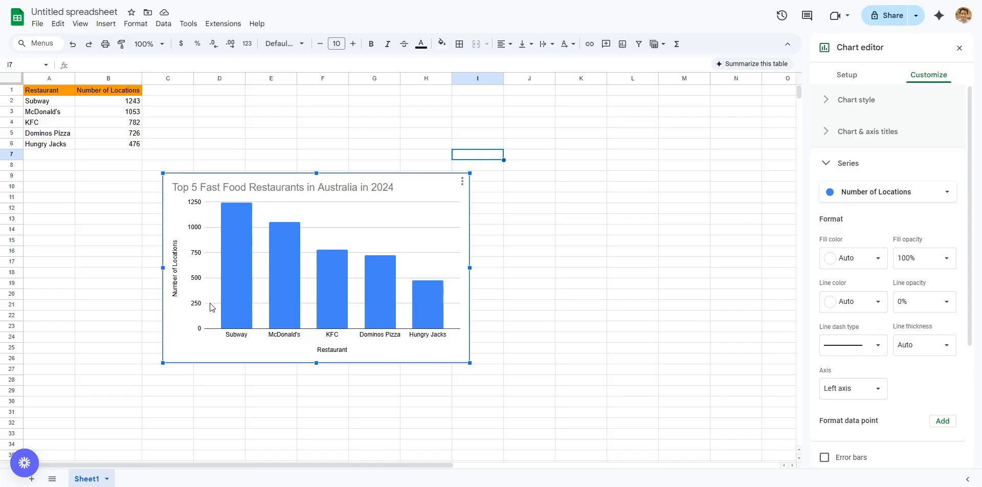
{"action": "left_click", "coordinate": [283, 227]}
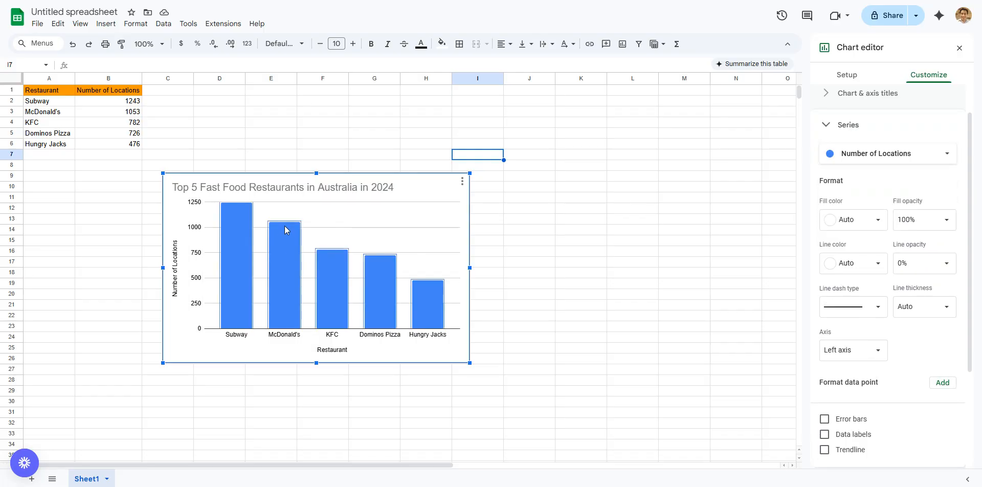
{"action": "left_click", "coordinate": [243, 229]}
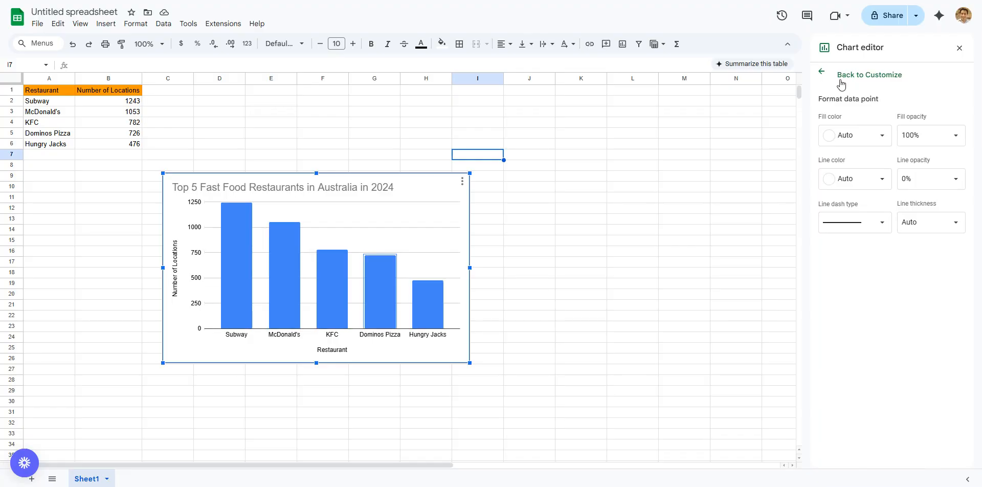
{"action": "left_click", "coordinate": [822, 72]}
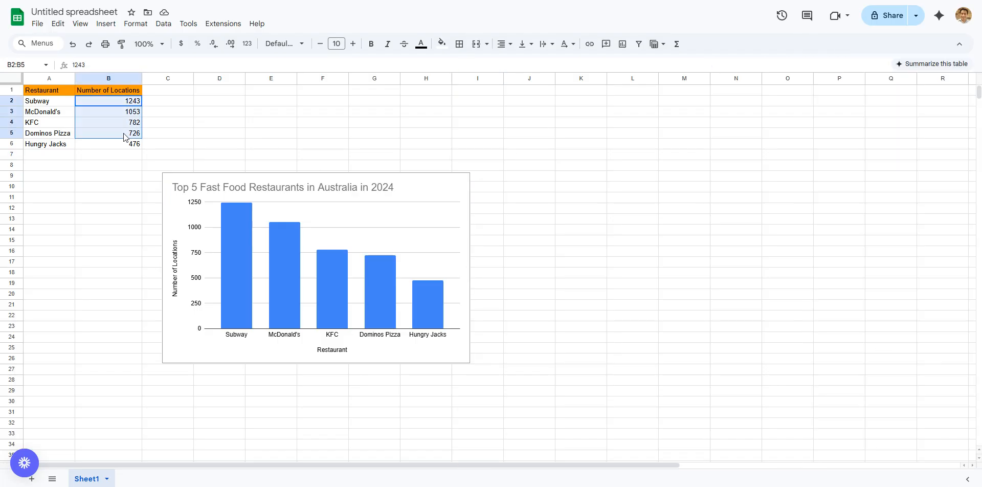
Step: Turn on data labels for the Number of Locations series so each column carries its value from B2:B6
{"action": "left_click", "coordinate": [124, 134]}
{"action": "left_click_drag", "start_coordinate": [125, 102], "coordinate": [125, 143]}
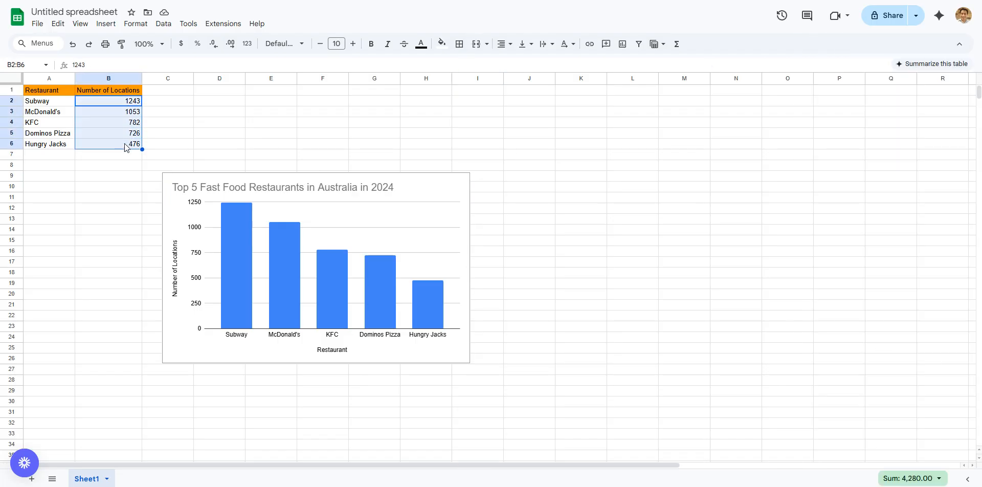
{"action": "left_click", "coordinate": [230, 226]}
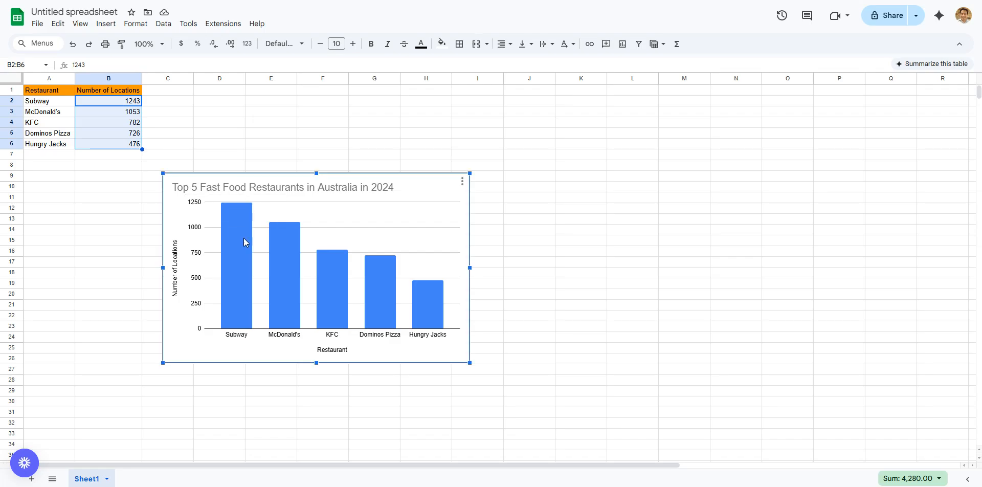
{"action": "left_click", "coordinate": [461, 182]}
{"action": "left_click", "coordinate": [480, 196]}
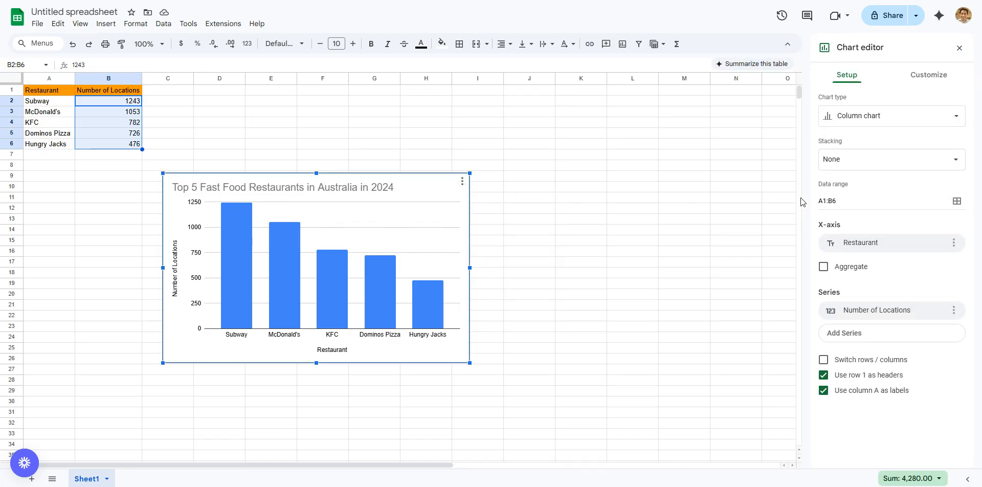
{"action": "left_click", "coordinate": [236, 225]}
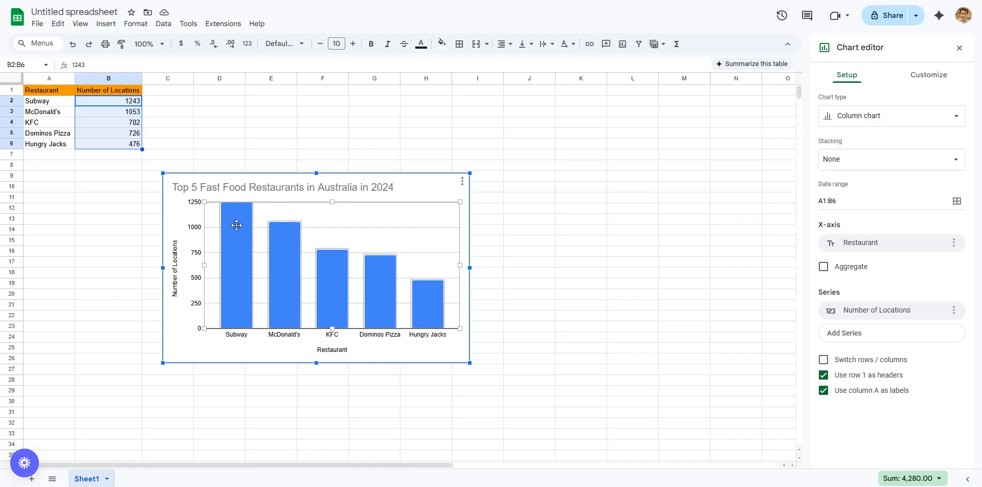
{"action": "left_click", "coordinate": [237, 225]}
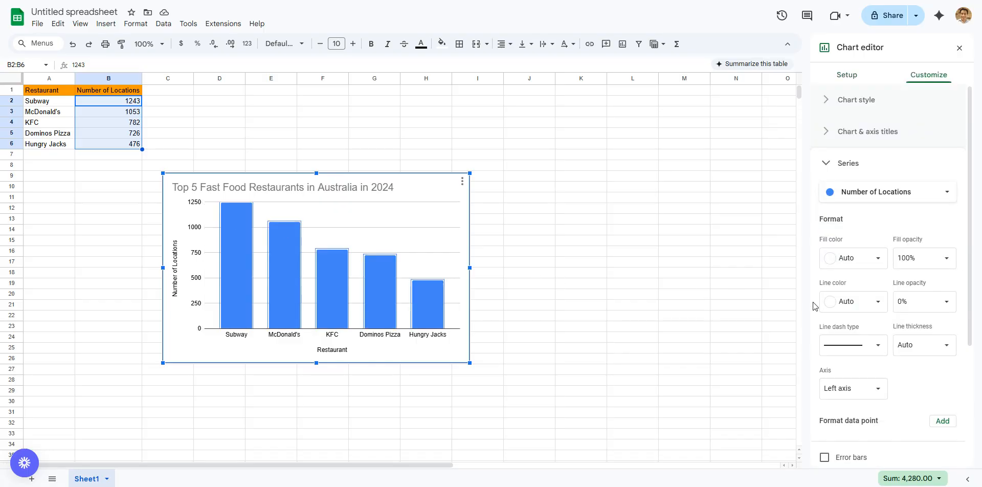
{"action": "scroll", "coordinate": [861, 340], "scroll_direction": "down", "scroll_amount": 4}
{"action": "scroll", "coordinate": [854, 307], "scroll_direction": "up", "scroll_amount": 4}
{"action": "scroll", "coordinate": [848, 246], "scroll_direction": "down", "scroll_amount": 3}
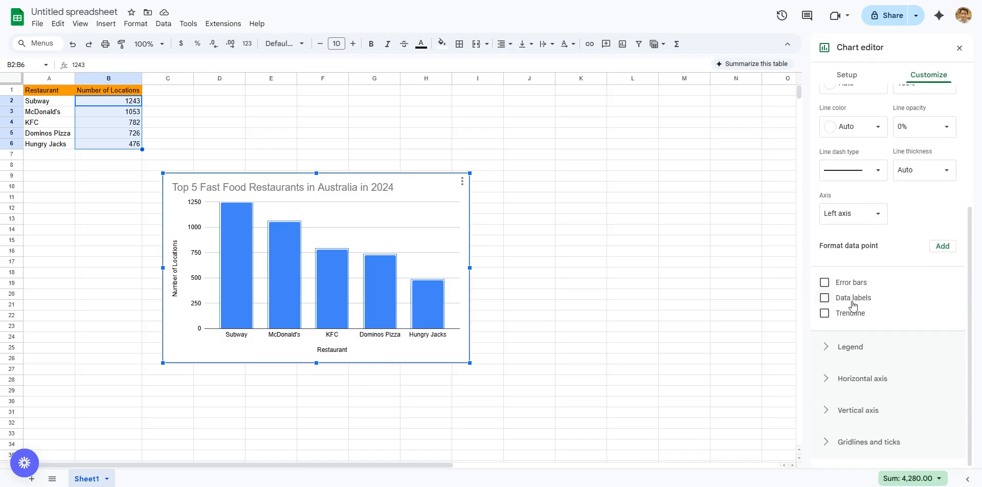
{"action": "left_click", "coordinate": [825, 301]}
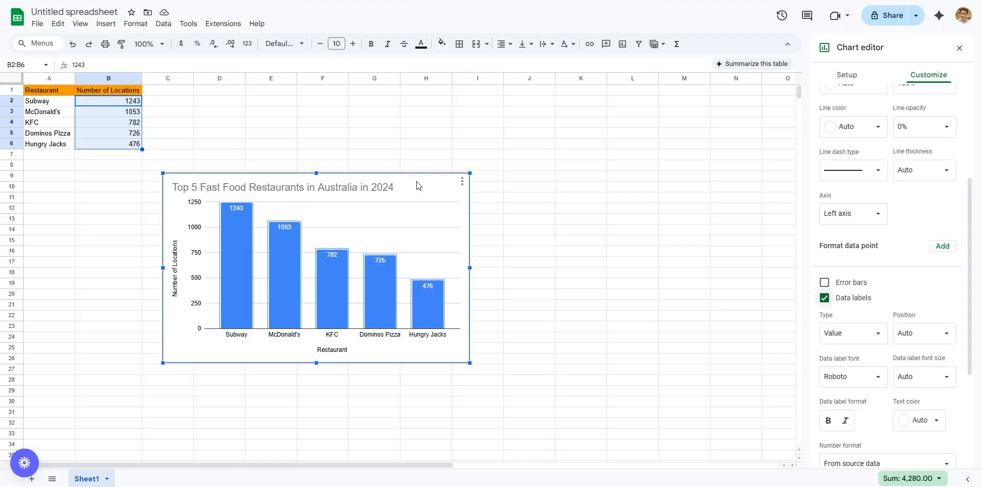
Step: Set the fill color of the Number of Locations columns to red
{"action": "left_click", "coordinate": [234, 233]}
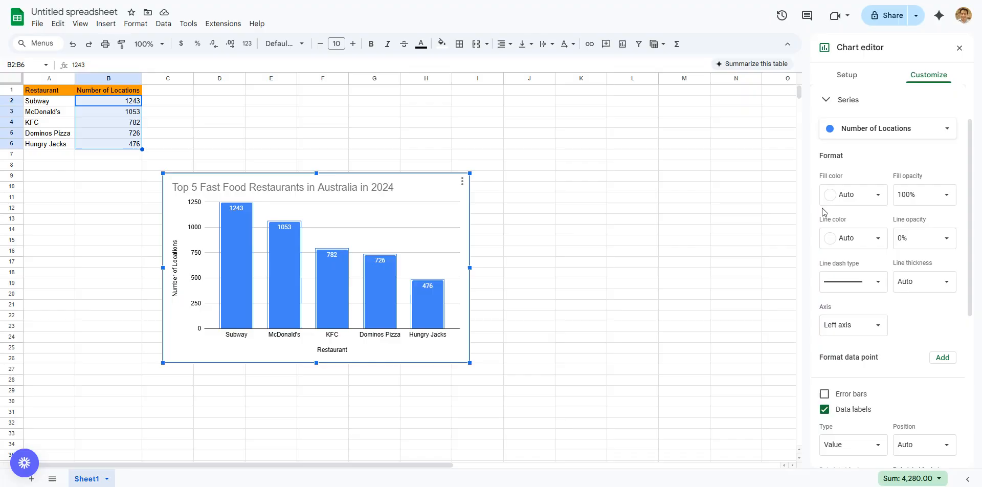
{"action": "left_click", "coordinate": [877, 195]}
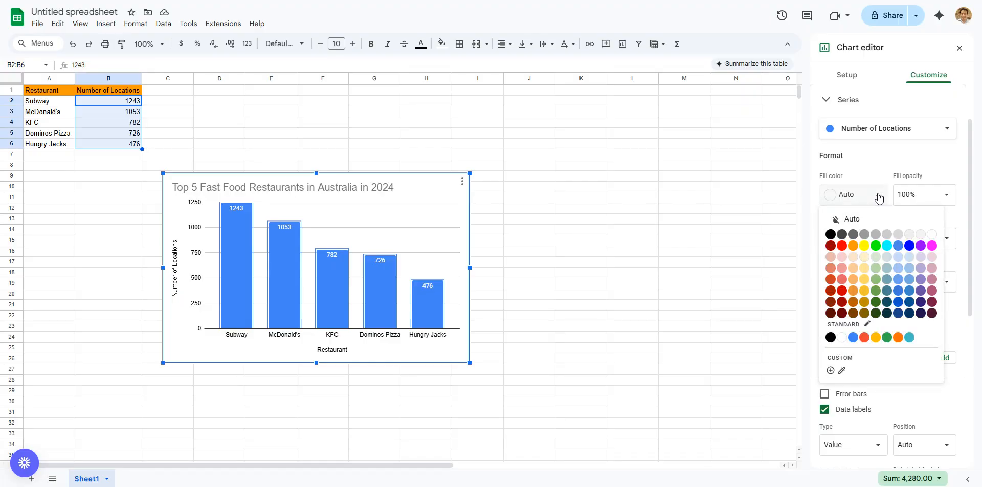
{"action": "left_click", "coordinate": [842, 246]}
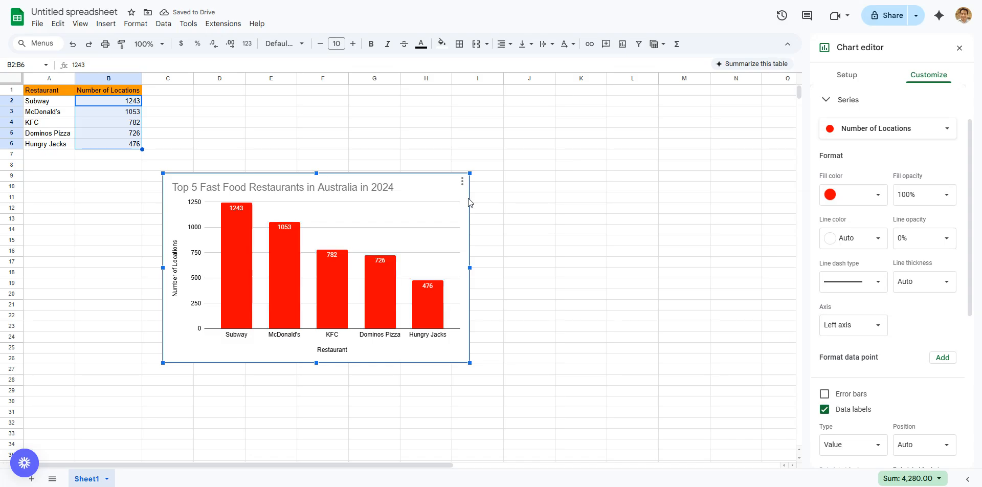
Step: Set the fill color of only the KFC column to blue, leaving the rest of the Number of Locations series alone
{"action": "left_click", "coordinate": [279, 248]}
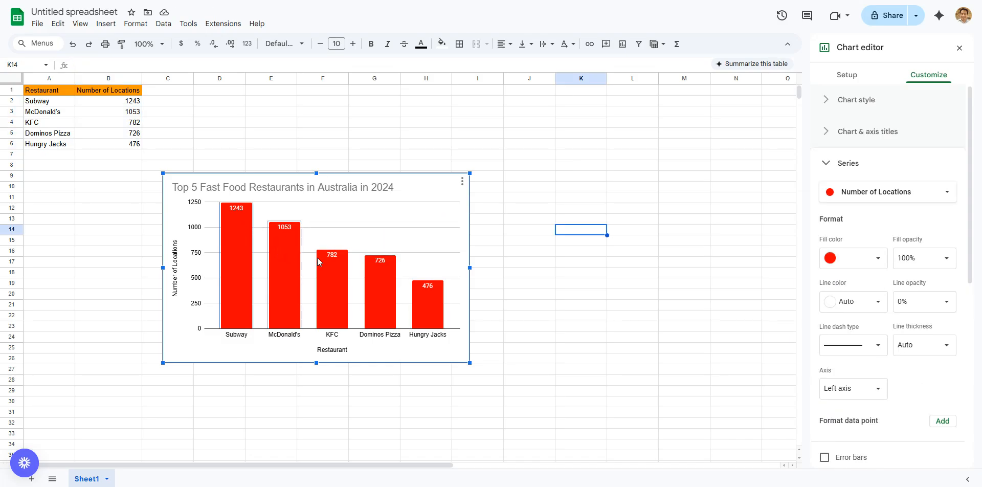
{"action": "left_click", "coordinate": [324, 295]}
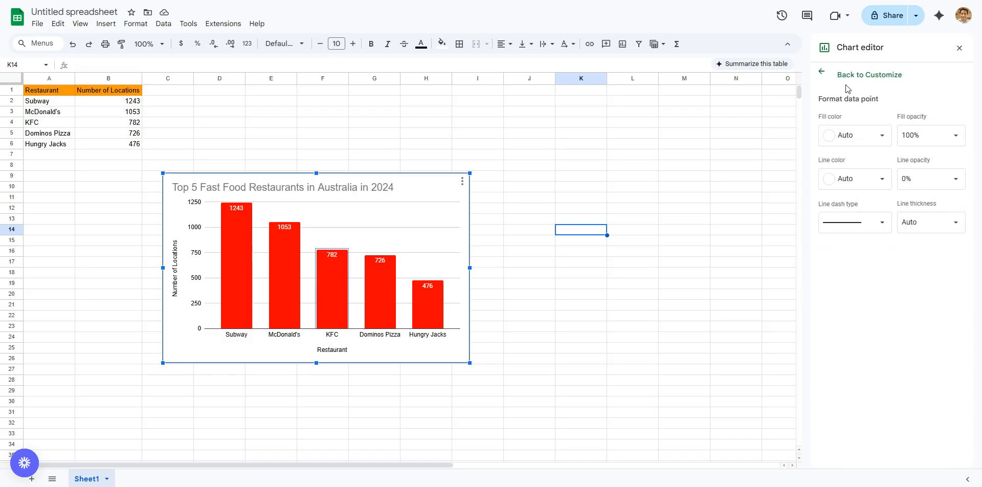
{"action": "left_click", "coordinate": [826, 72]}
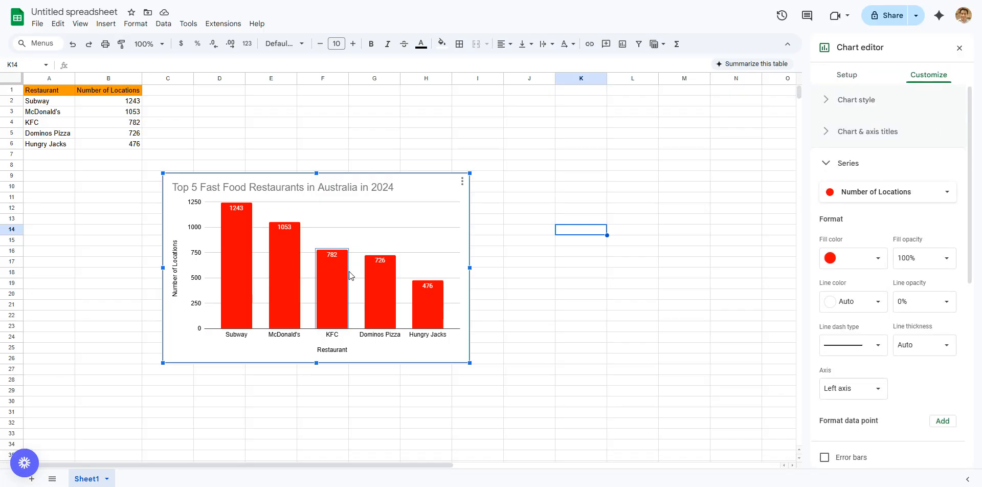
{"action": "left_click", "coordinate": [336, 282]}
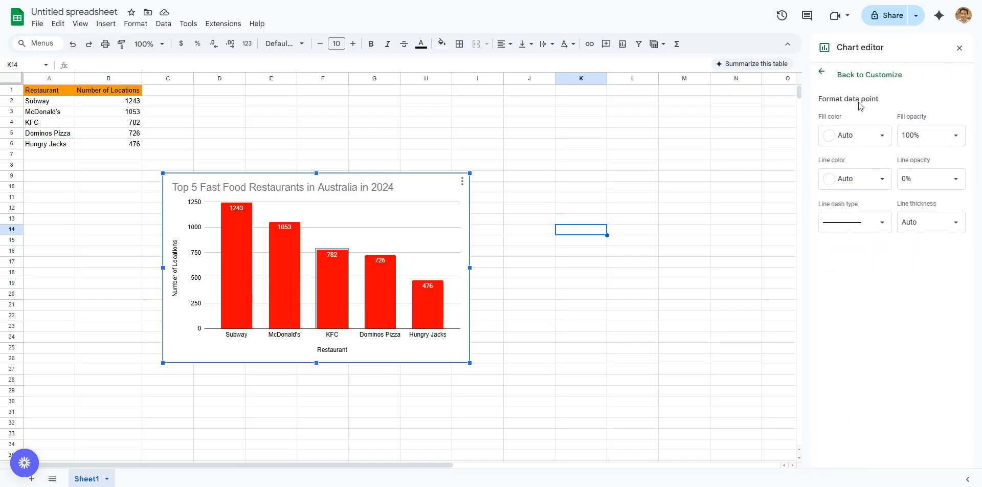
{"action": "left_click", "coordinate": [869, 135]}
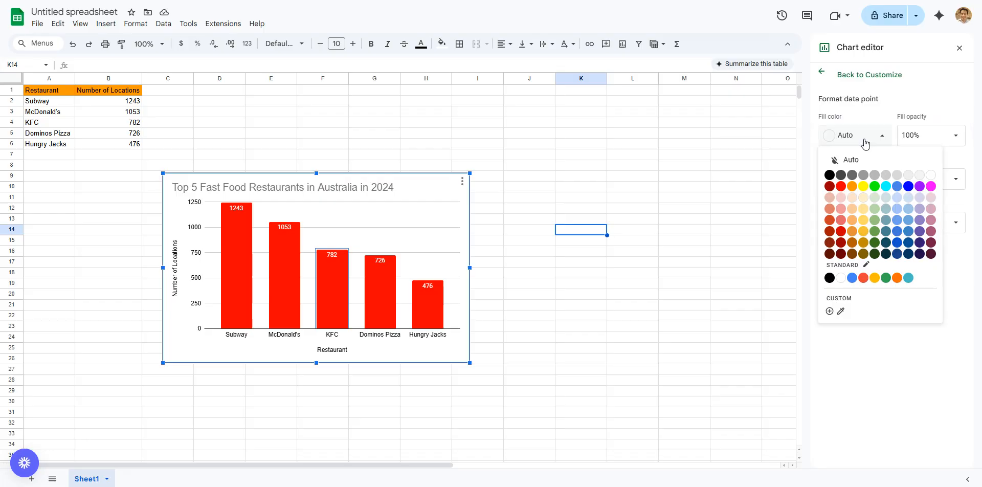
{"action": "left_click", "coordinate": [908, 187]}
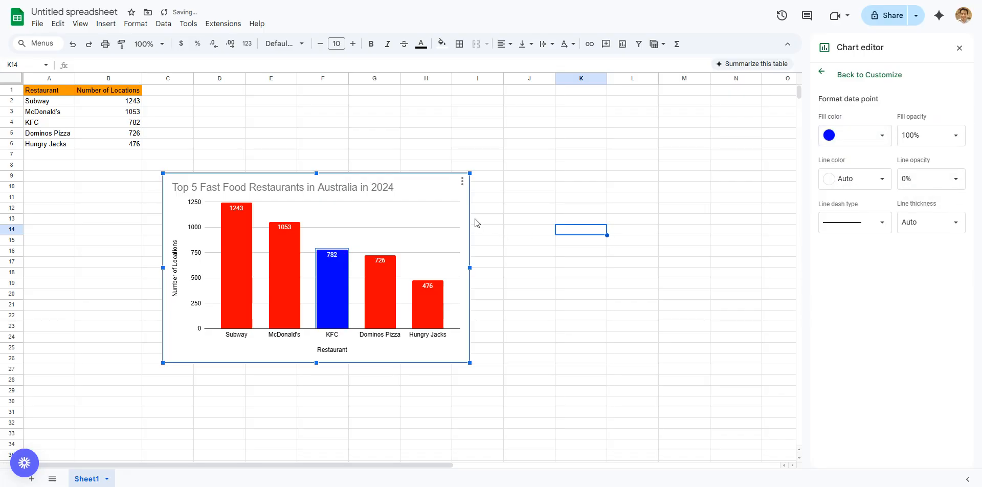
{"action": "left_click", "coordinate": [464, 191]}
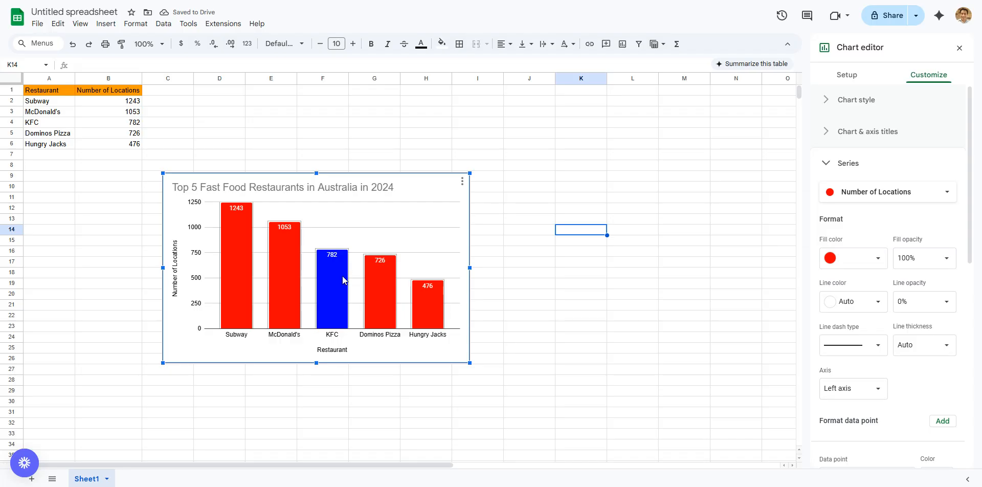
Step: Try a black fill on the whole Number of Locations series and restore its red fill
{"action": "left_click", "coordinate": [429, 307]}
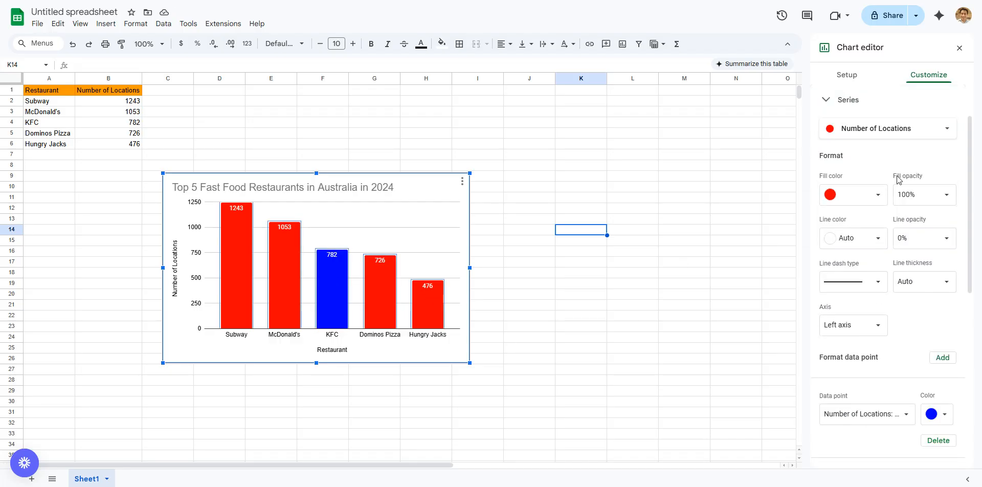
{"action": "left_click", "coordinate": [874, 196]}
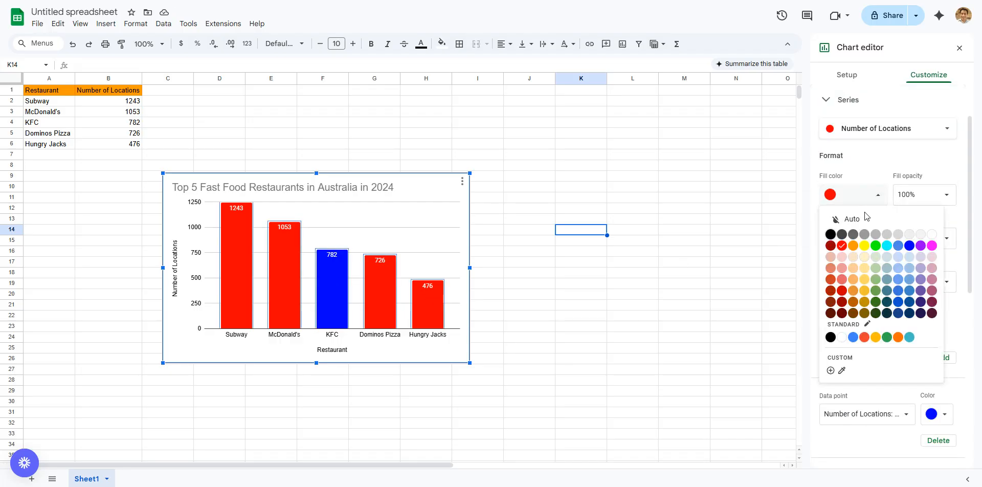
{"action": "left_click", "coordinate": [830, 234]}
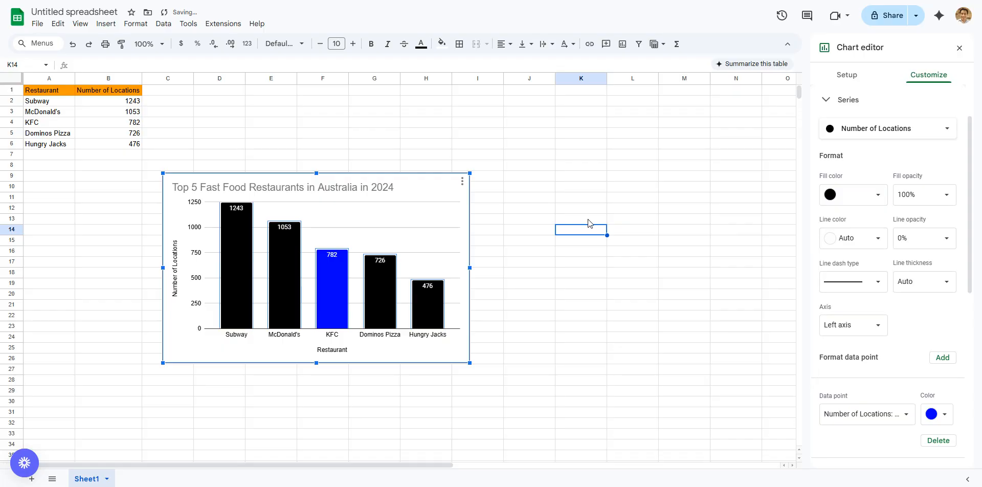
{"action": "left_click", "coordinate": [875, 197]}
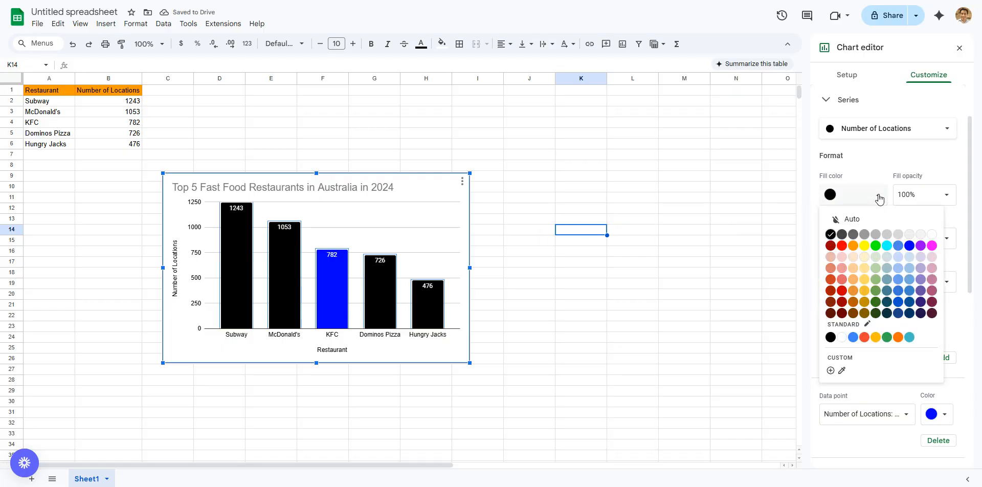
{"action": "left_click", "coordinate": [842, 249]}
Step: Open the data point formatting for the single Hungry Jacks column
{"action": "left_click", "coordinate": [426, 302]}
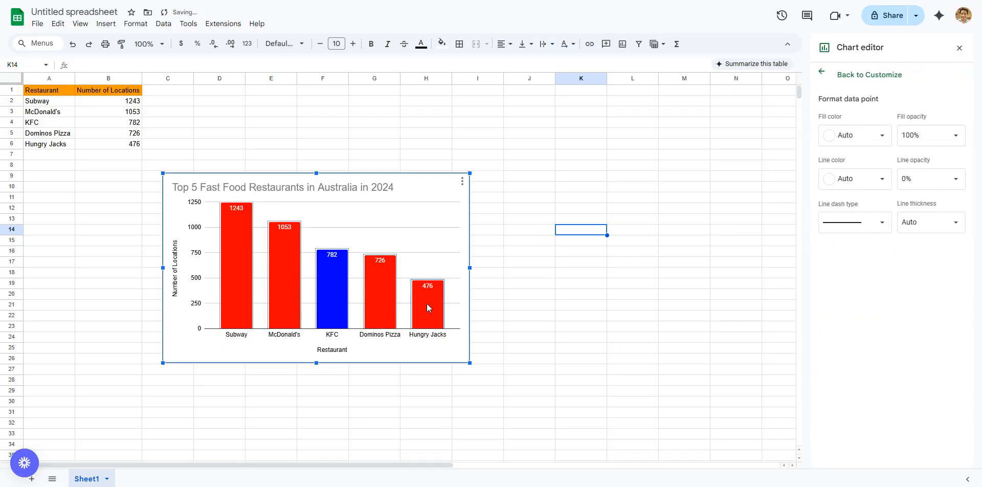